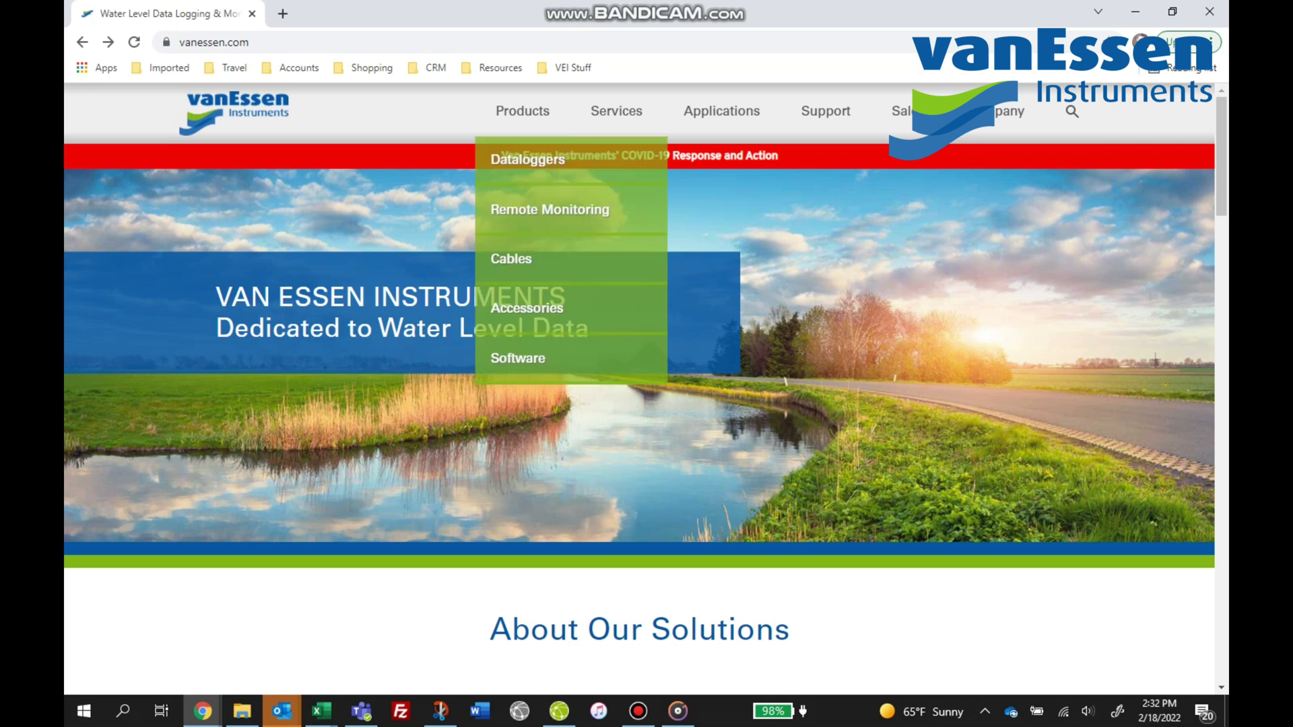
- Go from Software products to Diver-Office 2021's Downloads to reach the Diver Toolkit registration form
left_click(517, 357)
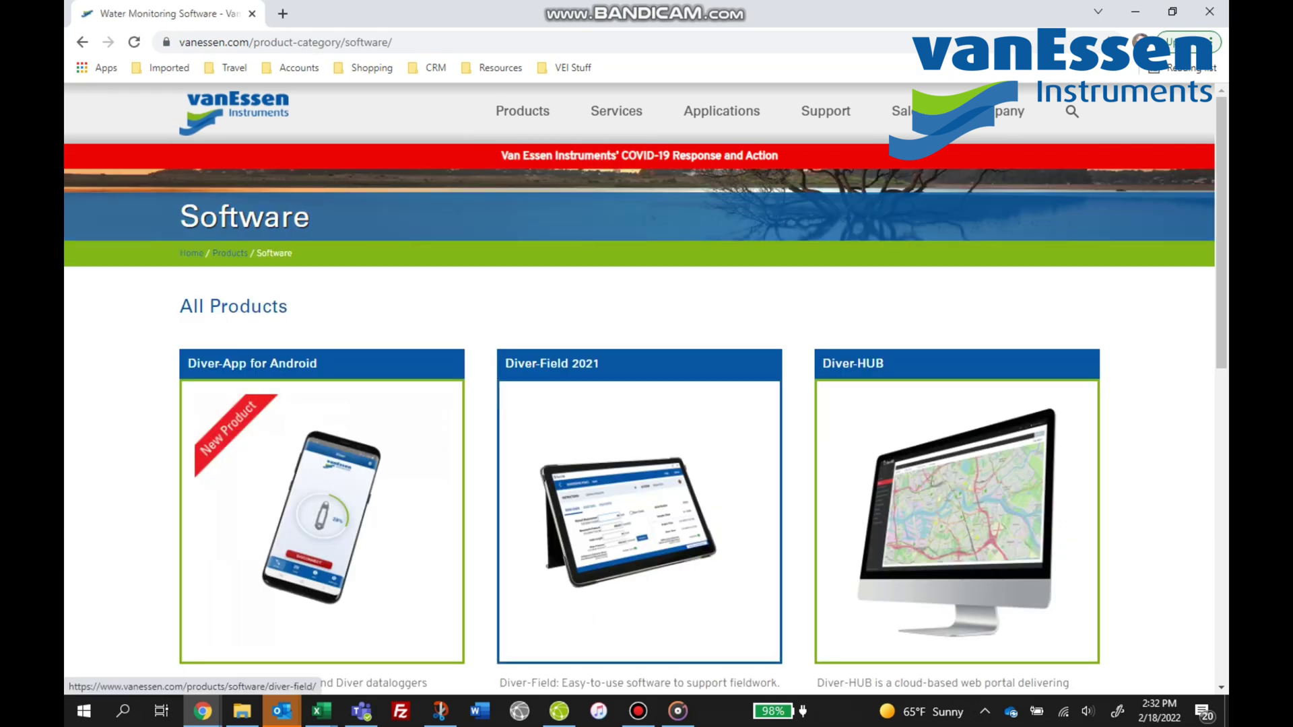
scroll(639, 472, "down", 5)
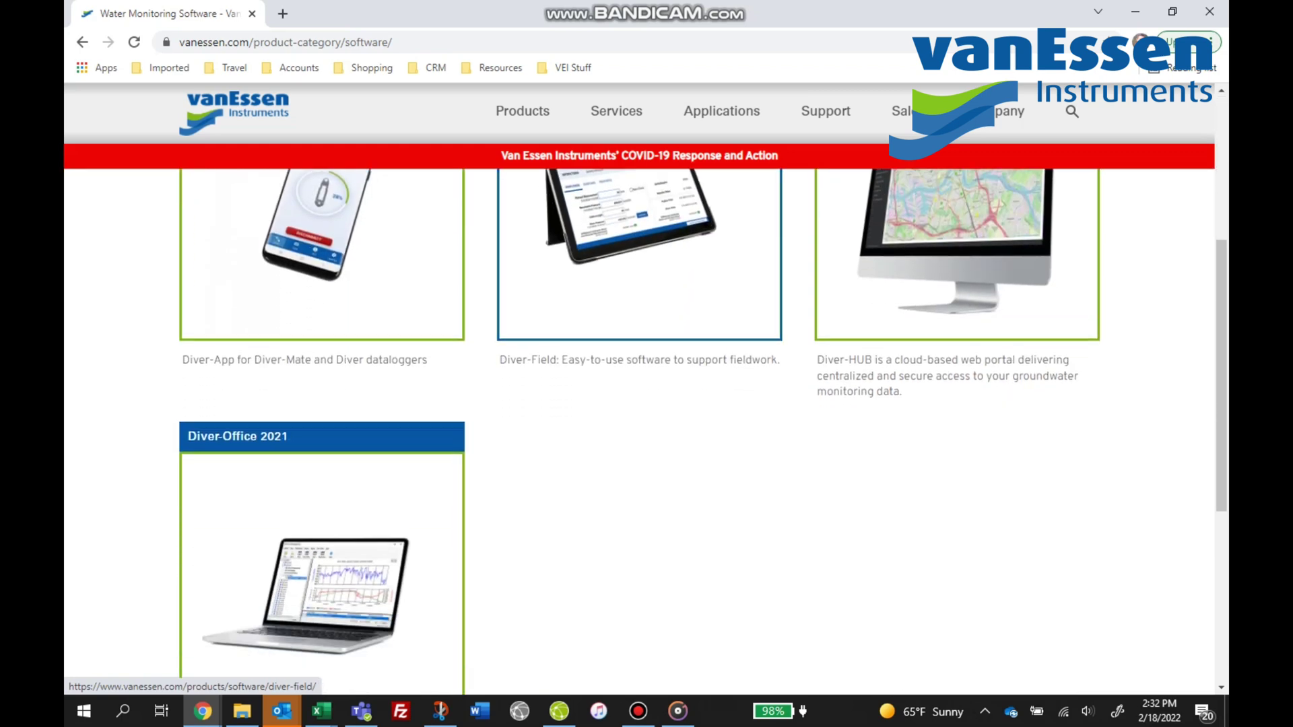
left_click(322, 552)
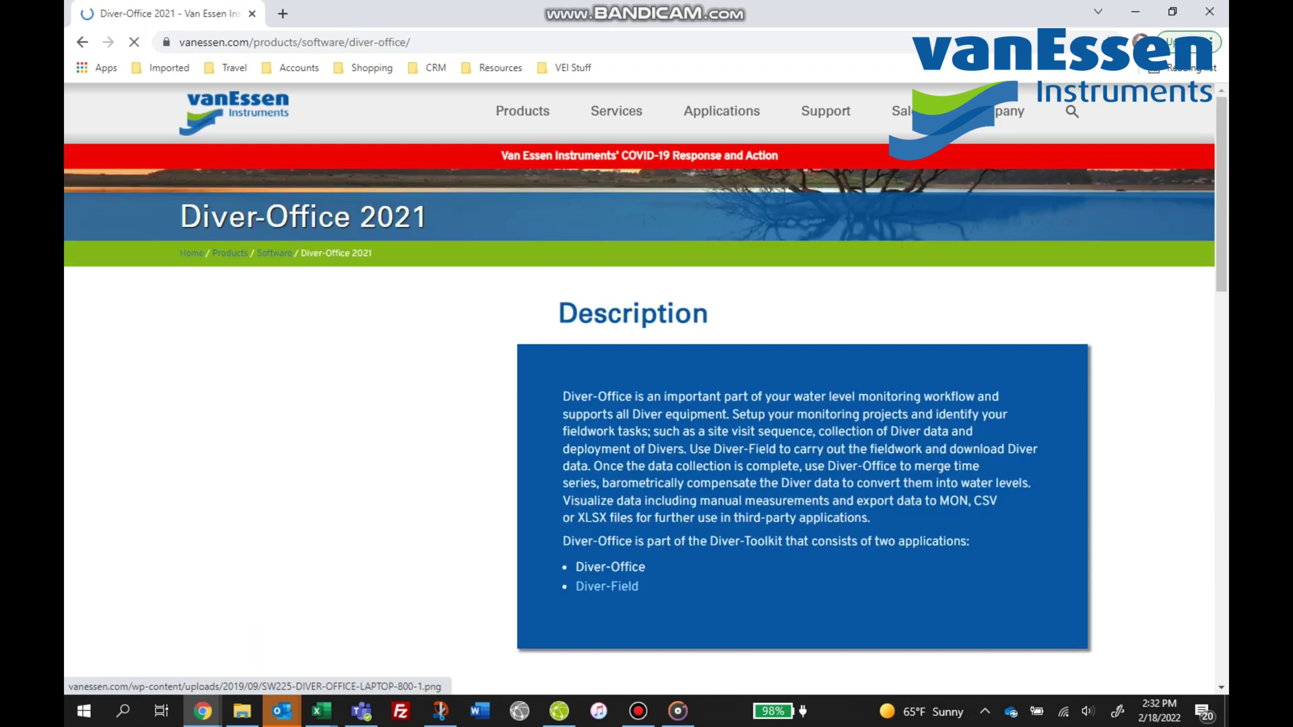
scroll(640, 403, "down", 3)
scroll(404, 303, "down", 5)
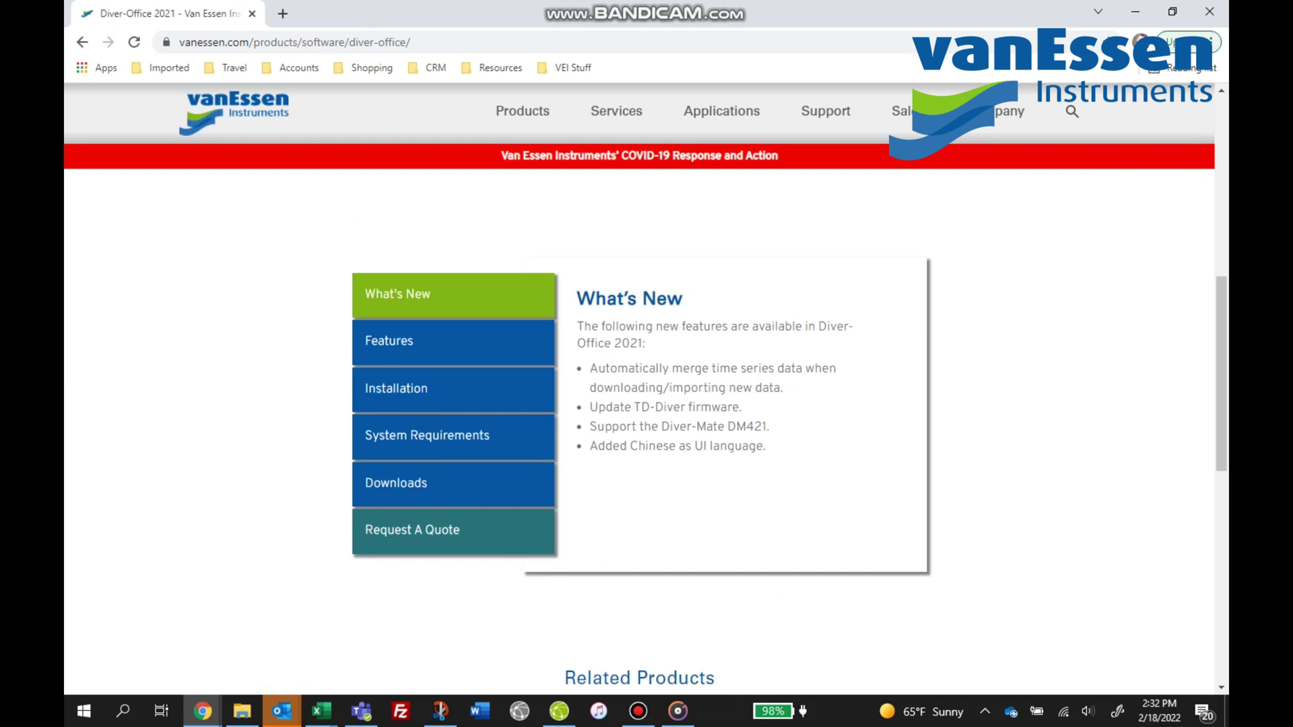
left_click(404, 482)
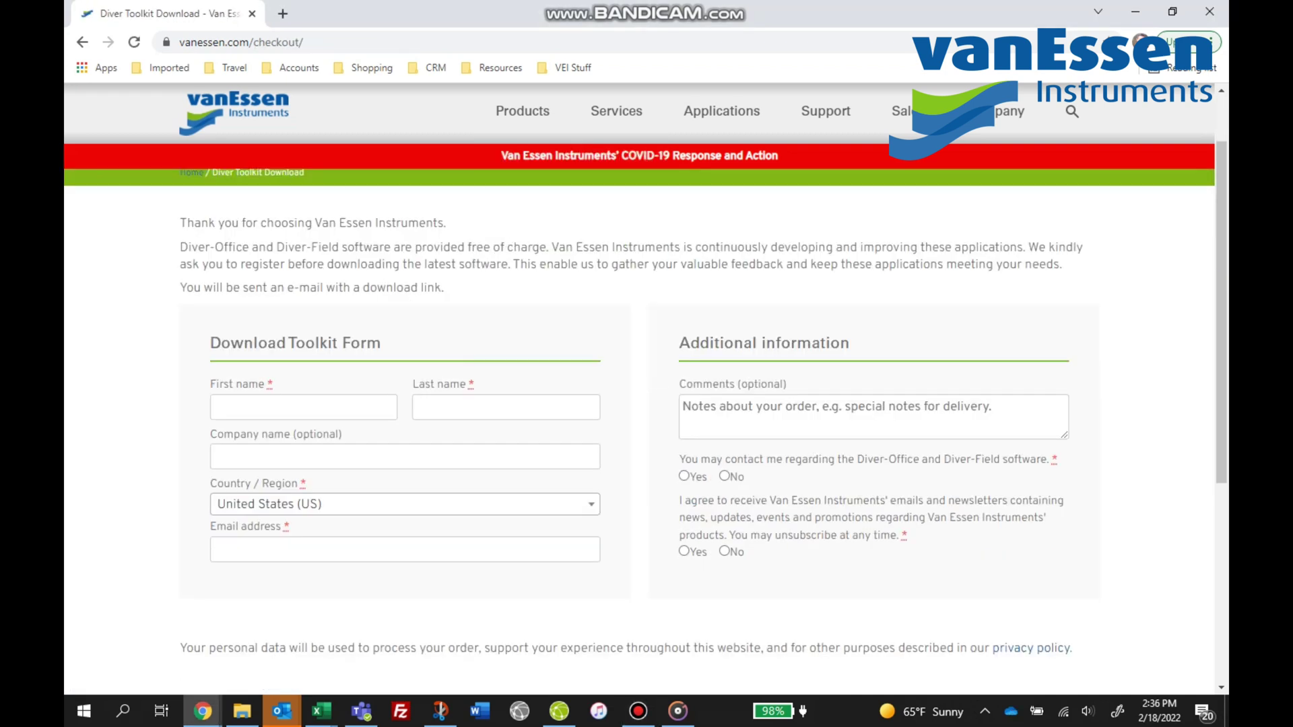
- Autofill the registration form with the saved contact details and answer Yes to both consent questions
left_click(303, 408)
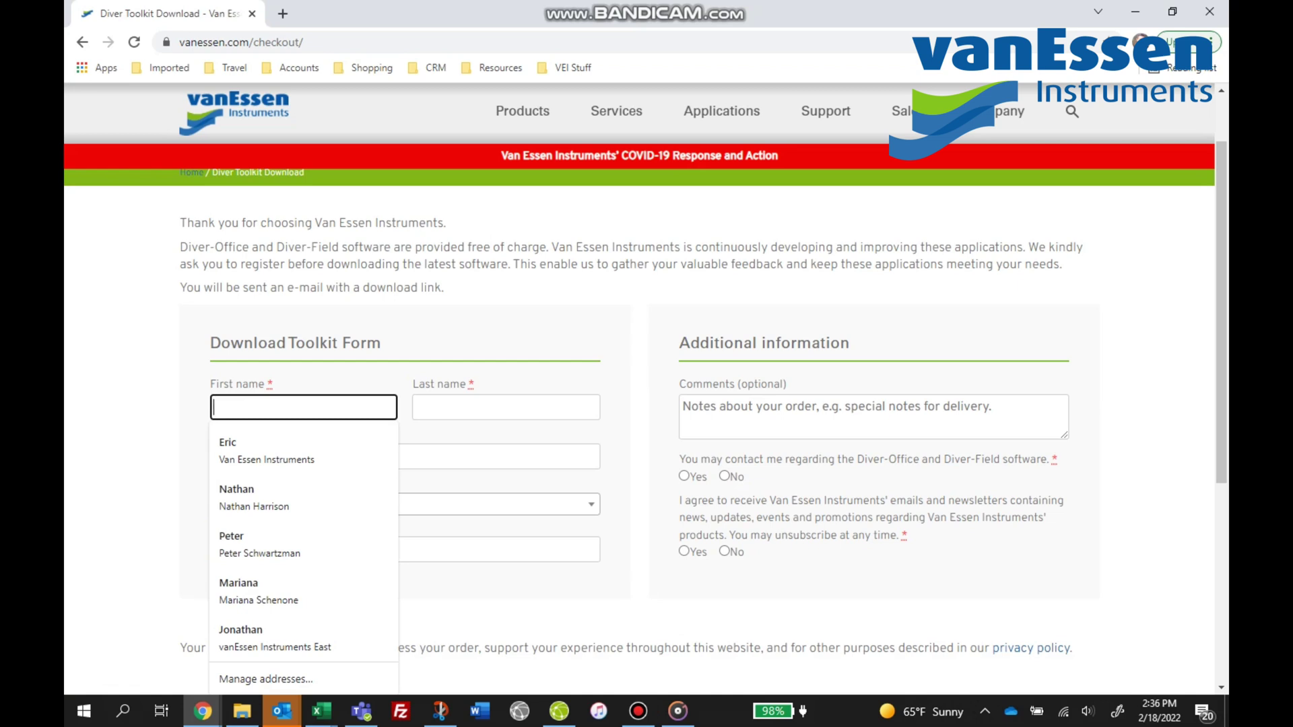
key("Down")
key("Return")
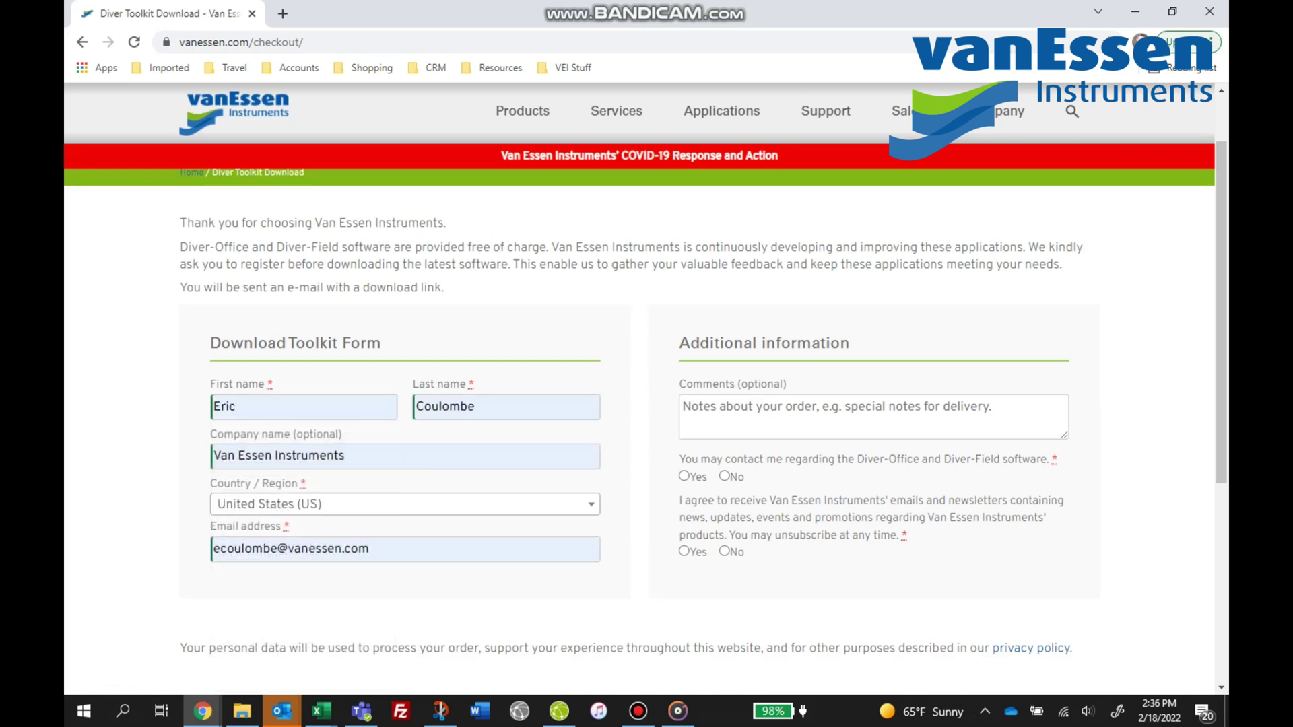
left_click(683, 476)
left_click(683, 551)
scroll(646, 404, "down", 3)
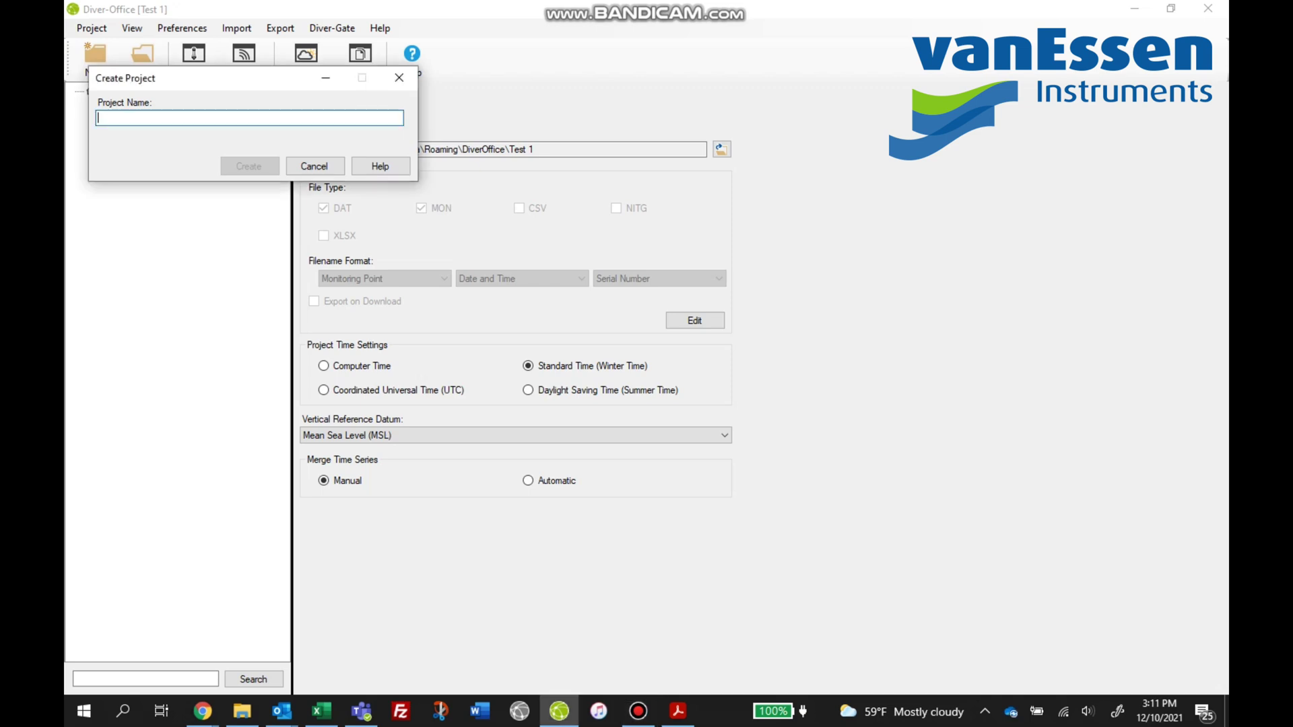
- Enter 'ABC Project' as the project name and create it
type("AB")
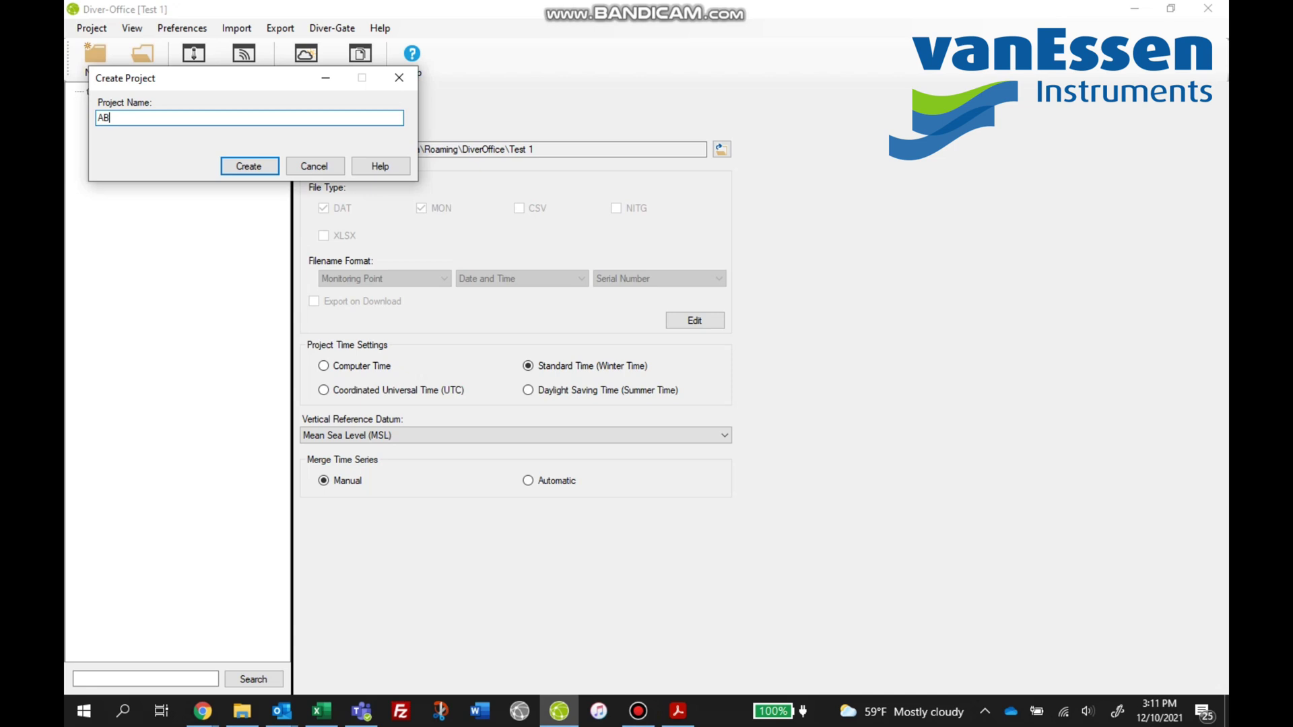
type("C Project")
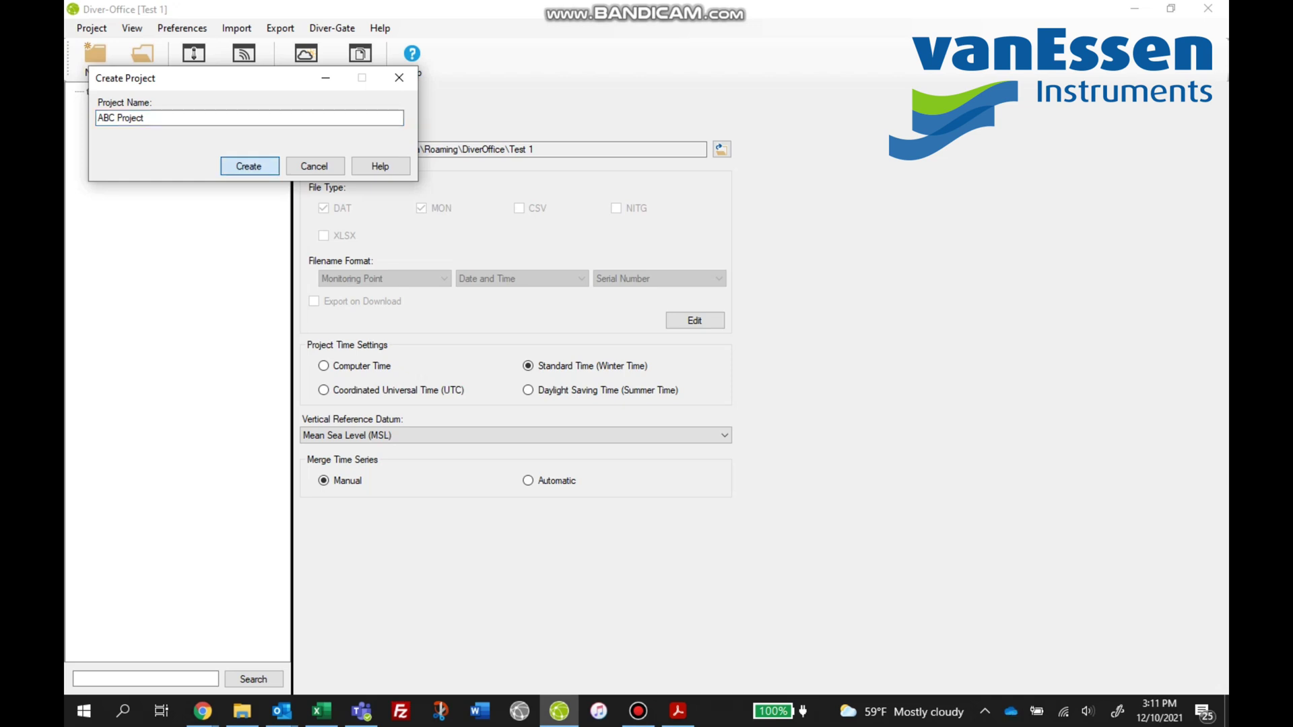
key("Return")
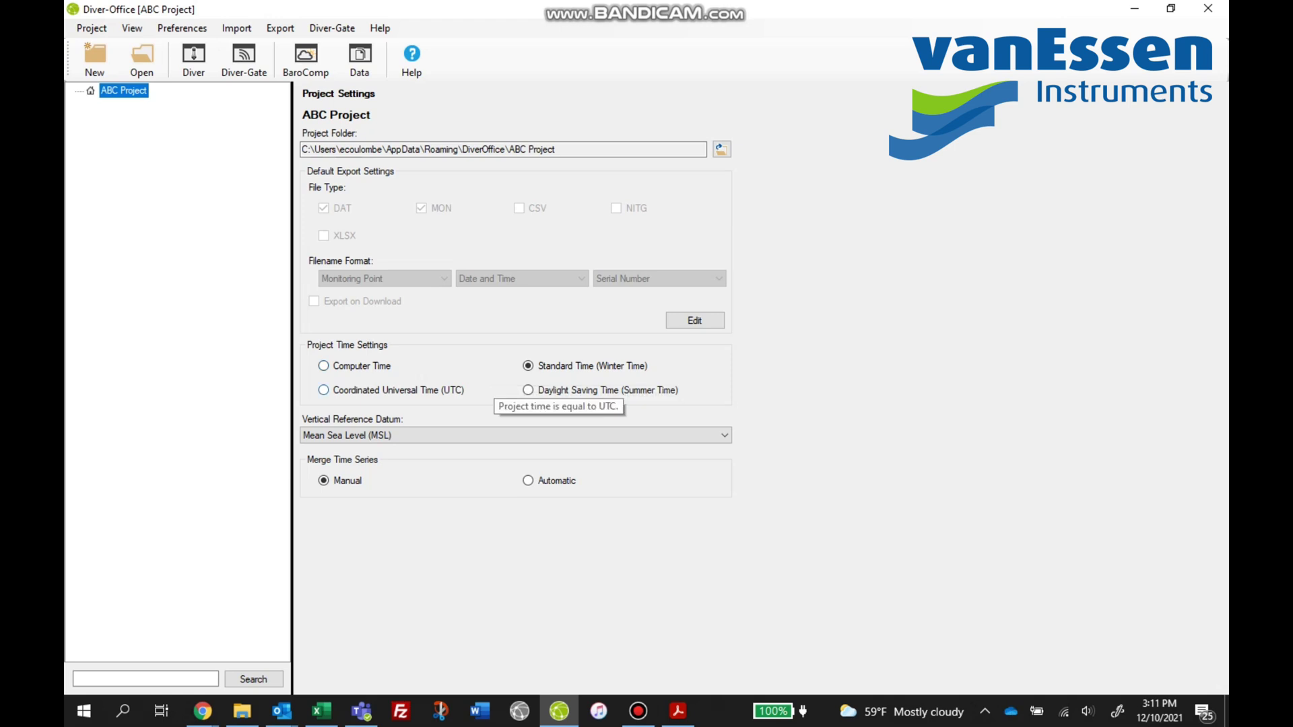
- Add CSV to ABC Project's default export file types
left_click(694, 319)
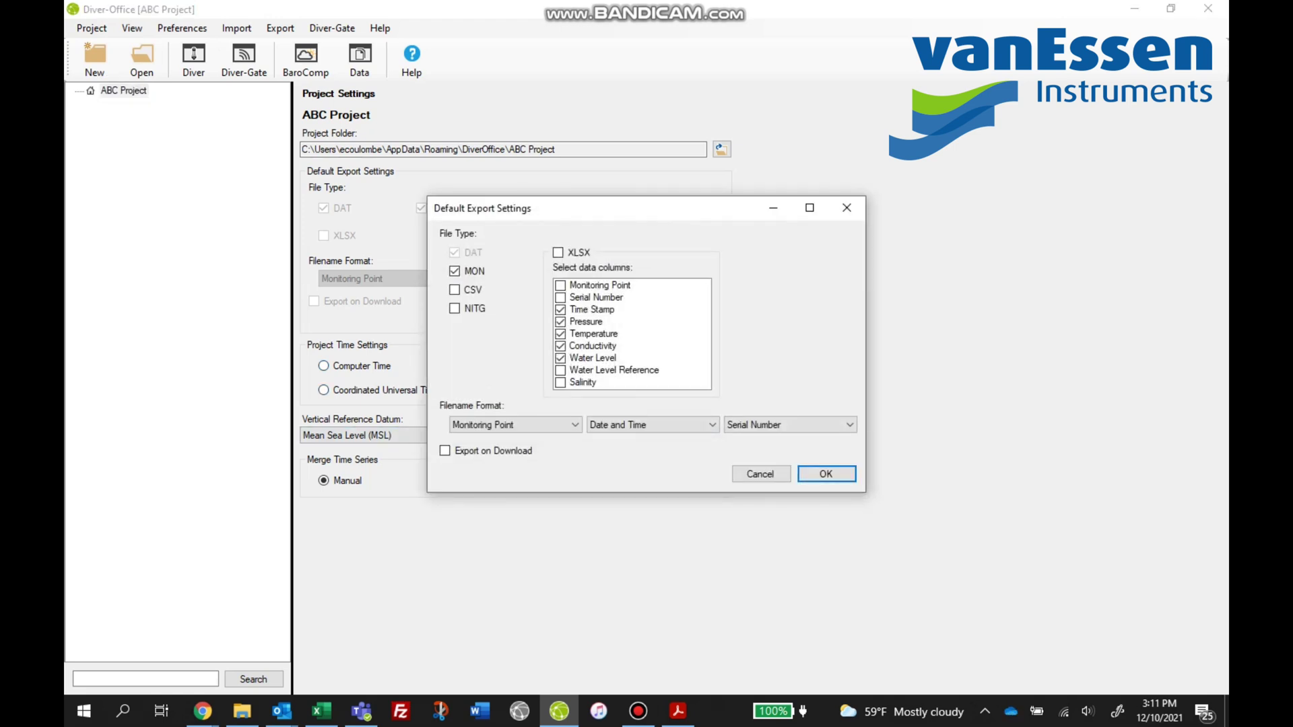
left_click(454, 289)
left_click(826, 473)
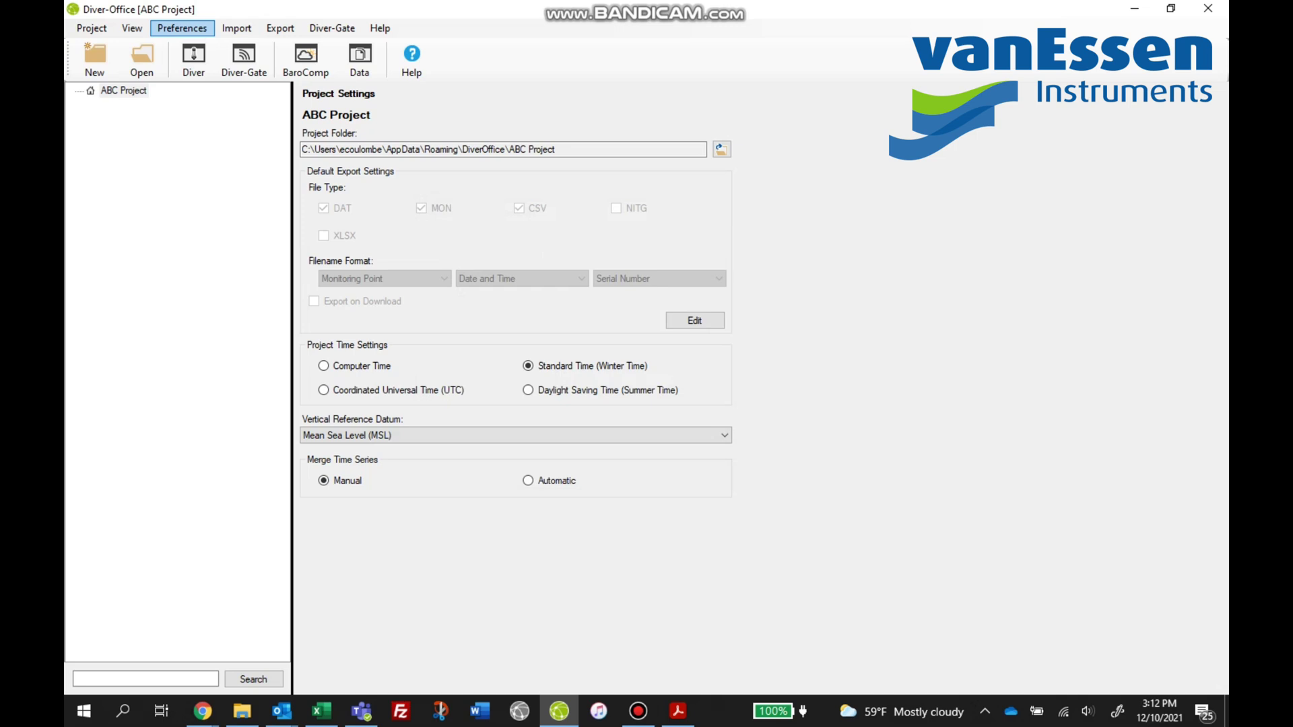
- Review the measurement unit preferences and save them
left_click(182, 28)
left_click(197, 47)
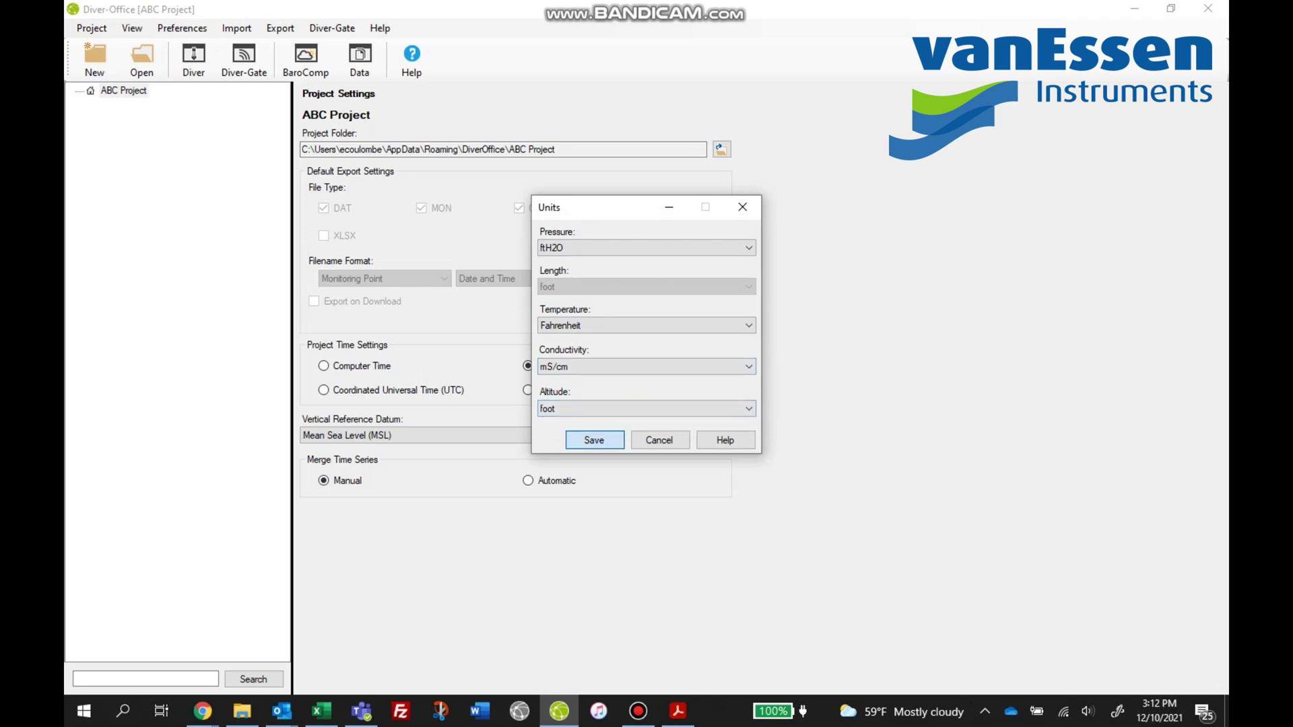
left_click(594, 440)
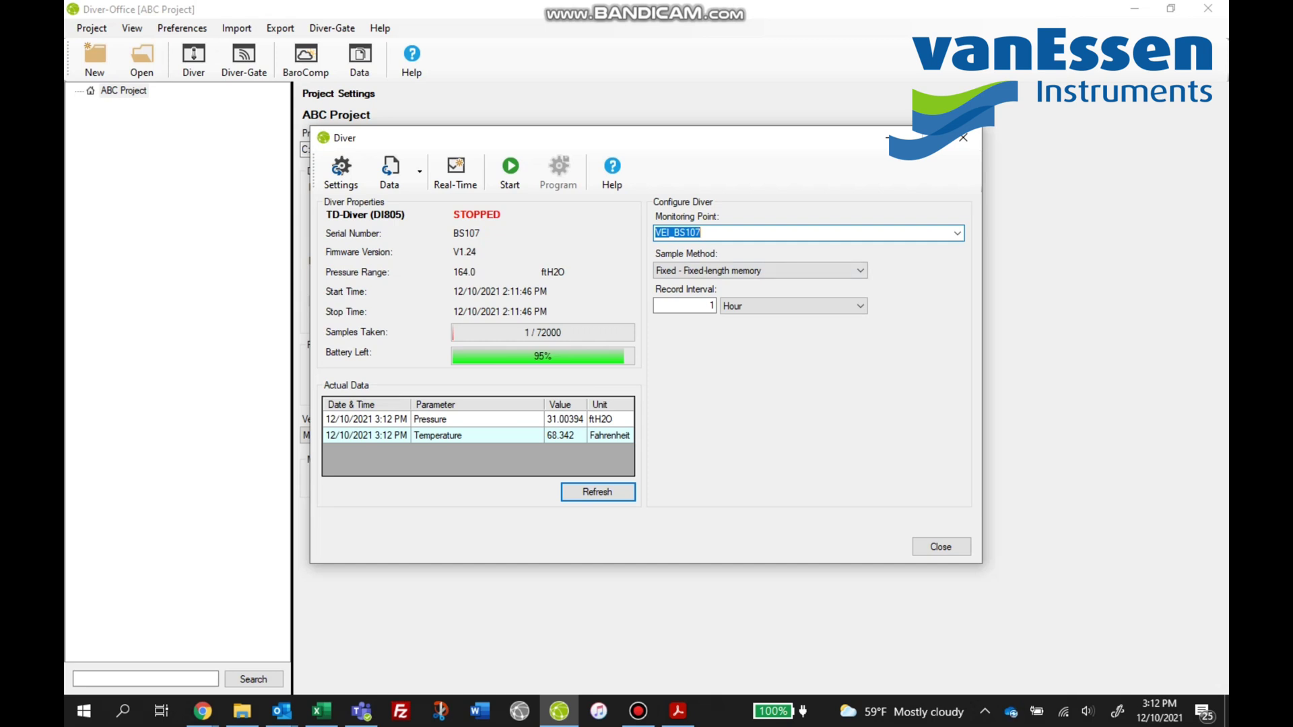
- Replace monitoring point VEI_BS107 with 'MW 1' and program the Diver, keeping the 1-hour fixed-memory interval
left_click(701, 232)
left_click_drag(701, 232, 654, 232)
type("Mont")
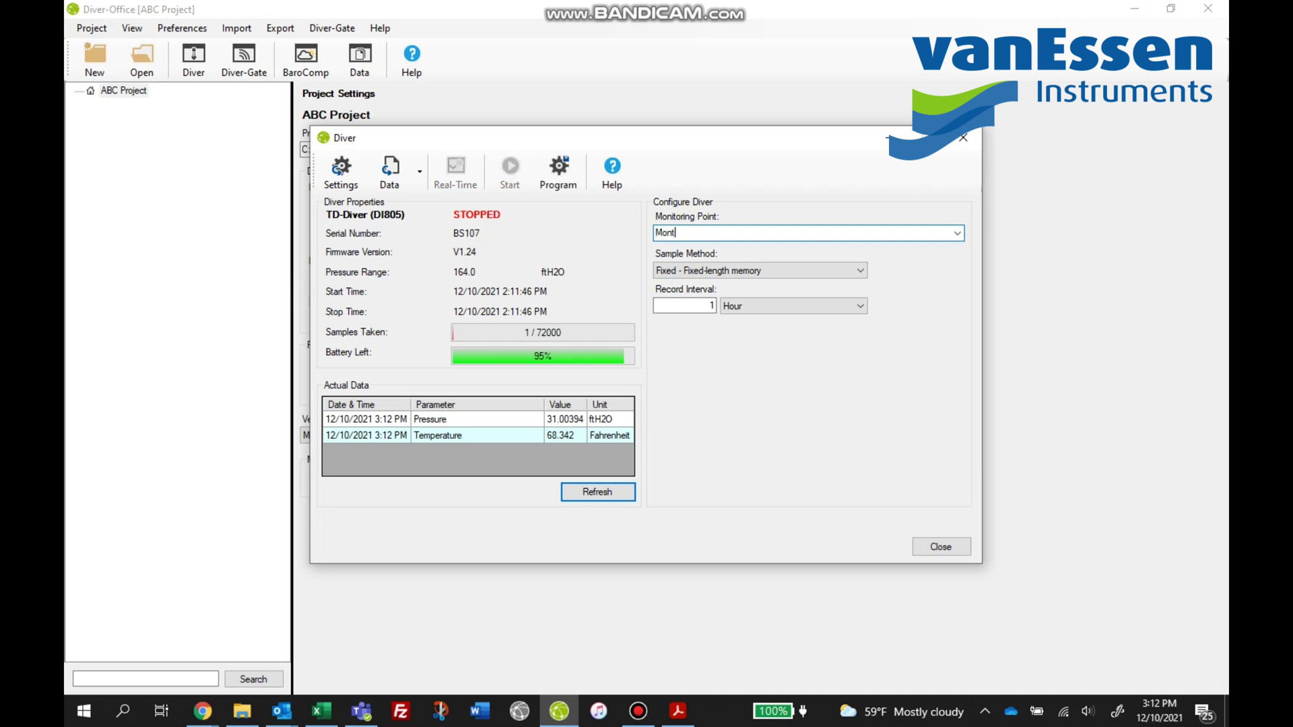
key("BackSpace")
key("BackSpace")
type("W 1")
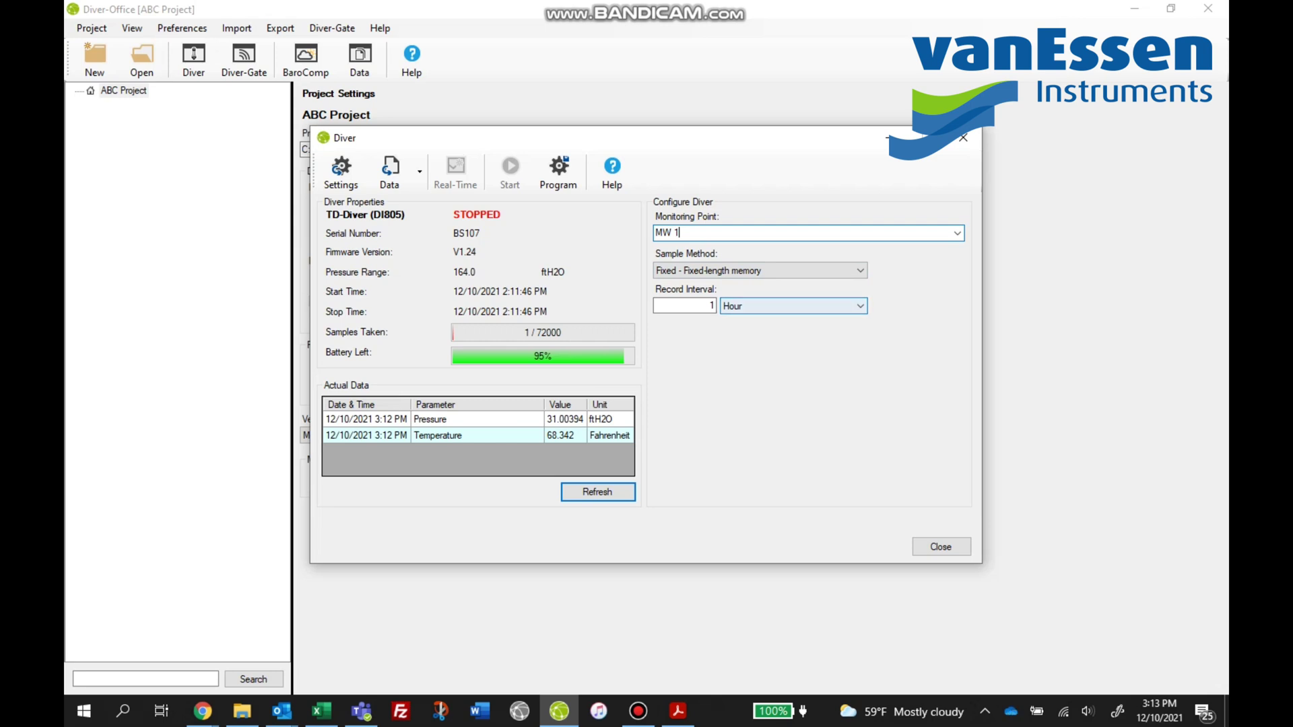
left_click(559, 172)
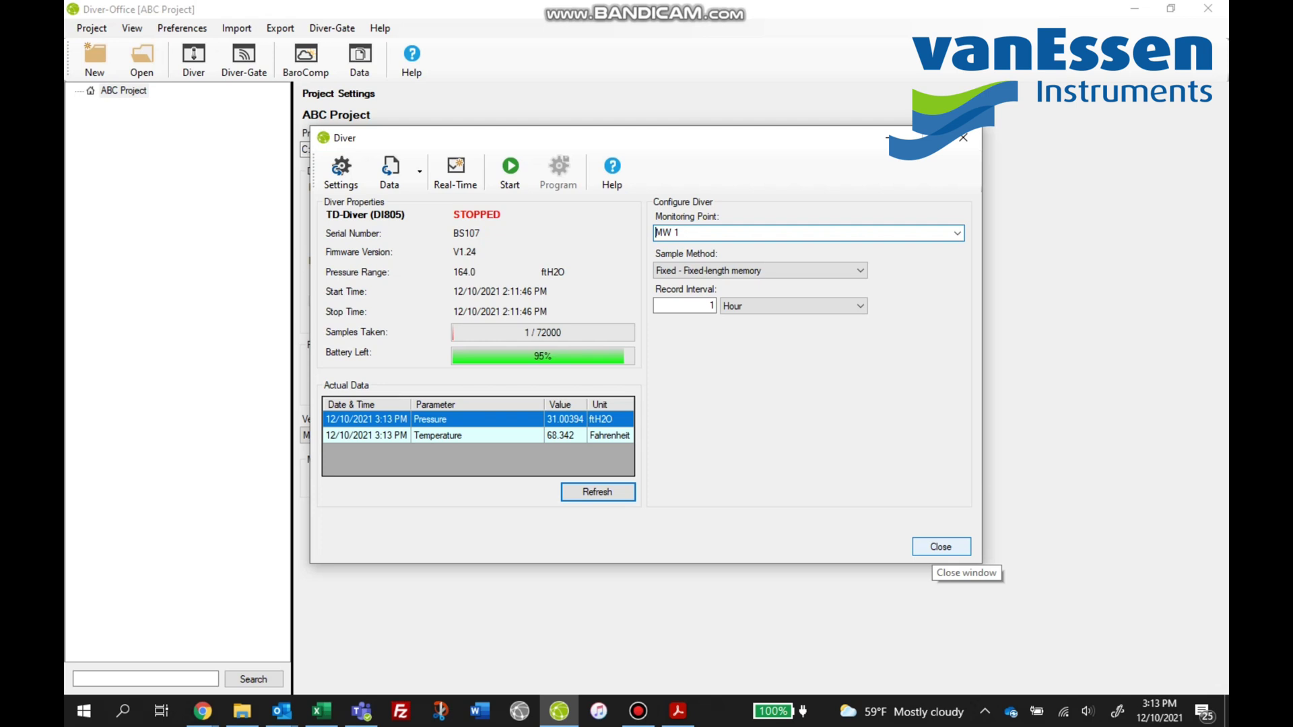
- Wait for the MW 1 programming to finish so Start becomes available
left_click(940, 546)
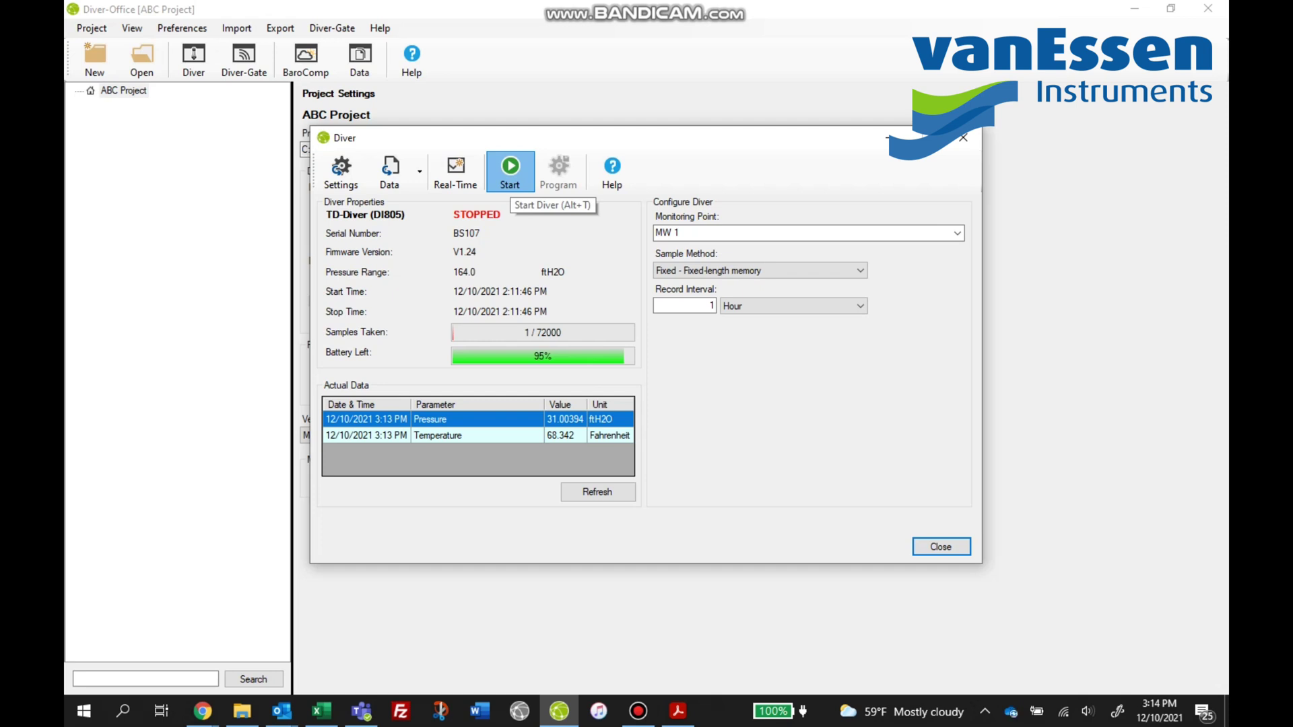
- Start the TD-Diver immediately with time sync, then close the Diver window
left_click(509, 172)
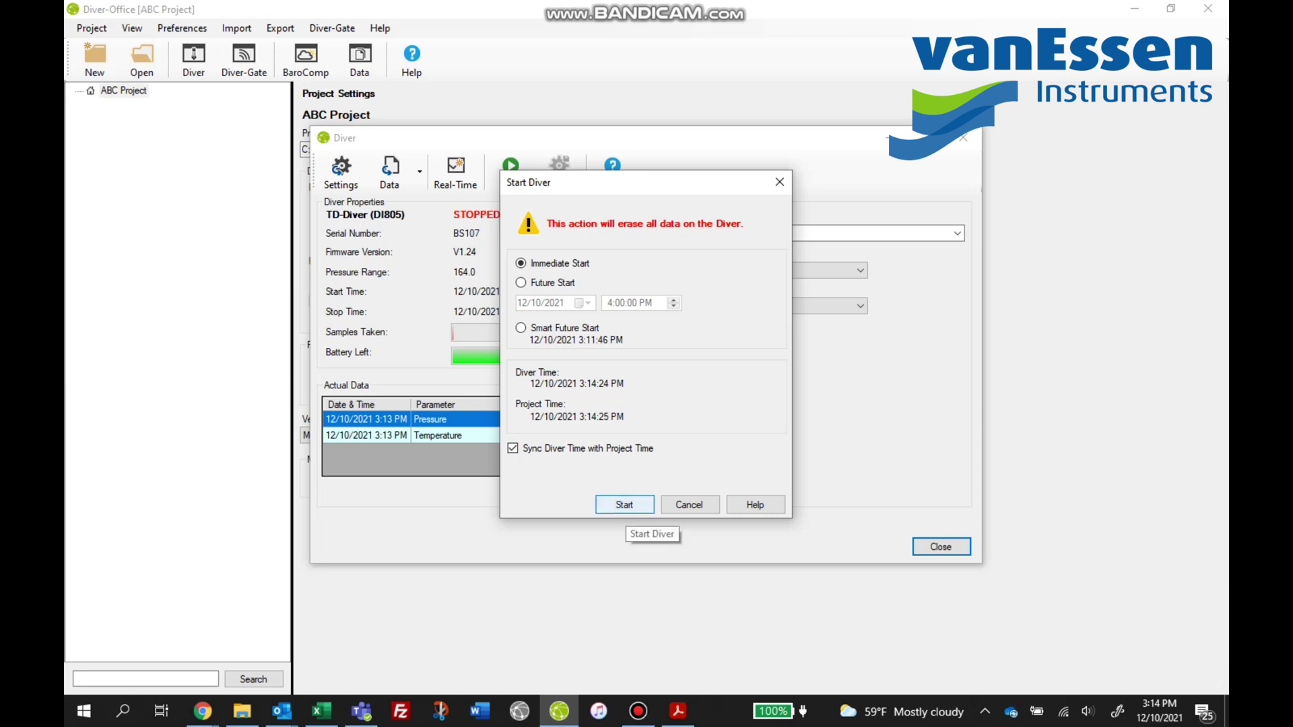
left_click(624, 504)
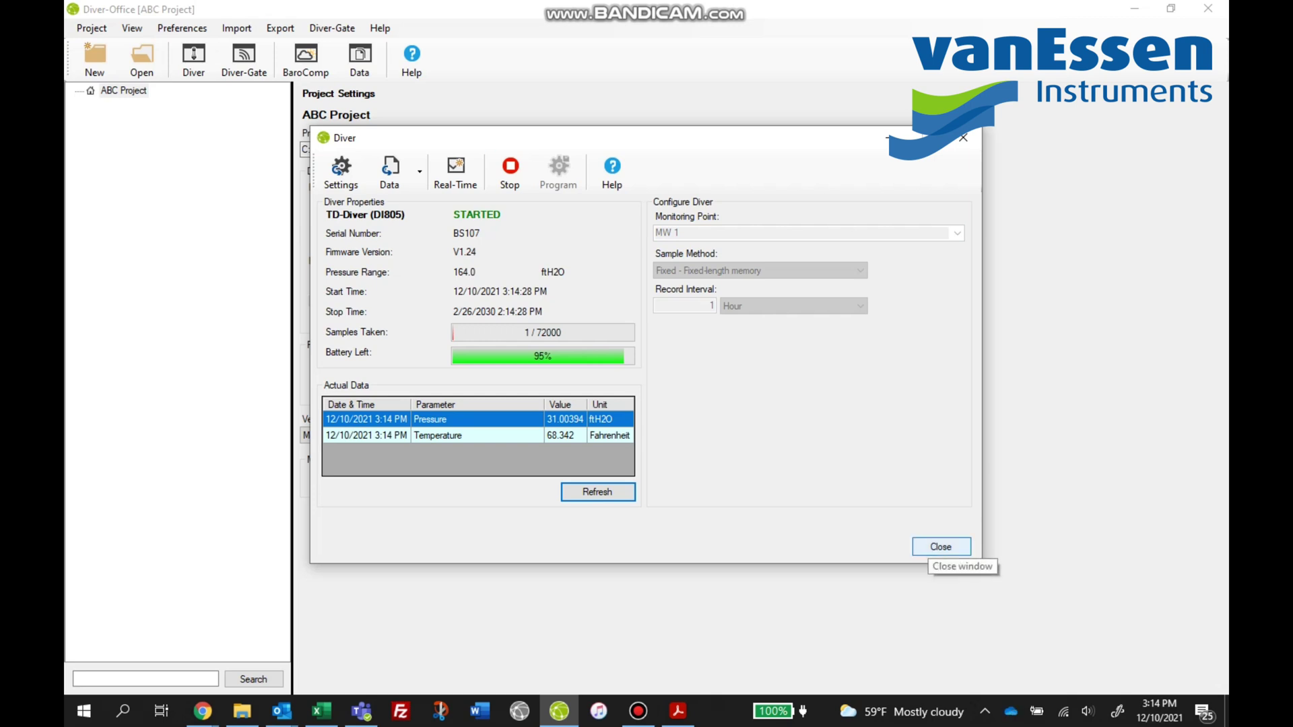
left_click(940, 546)
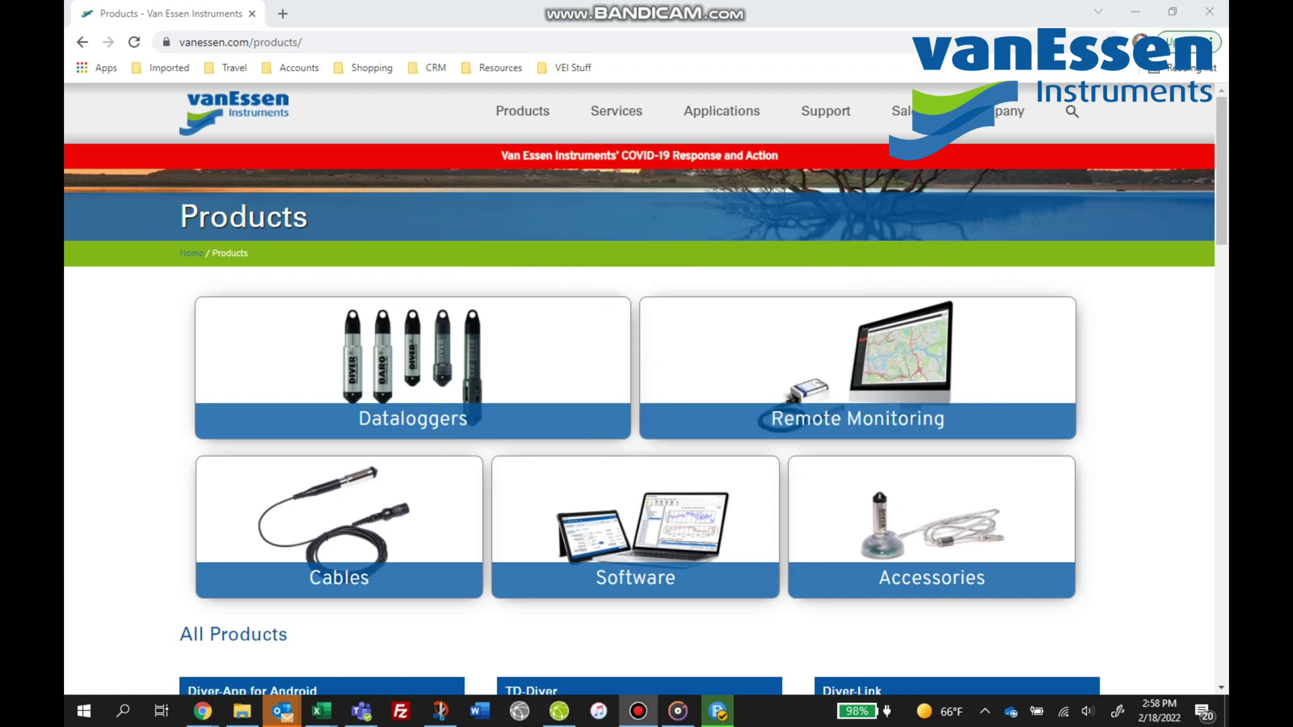
- Open the Technical Support page from the Support menu
mouse_move(900, 111)
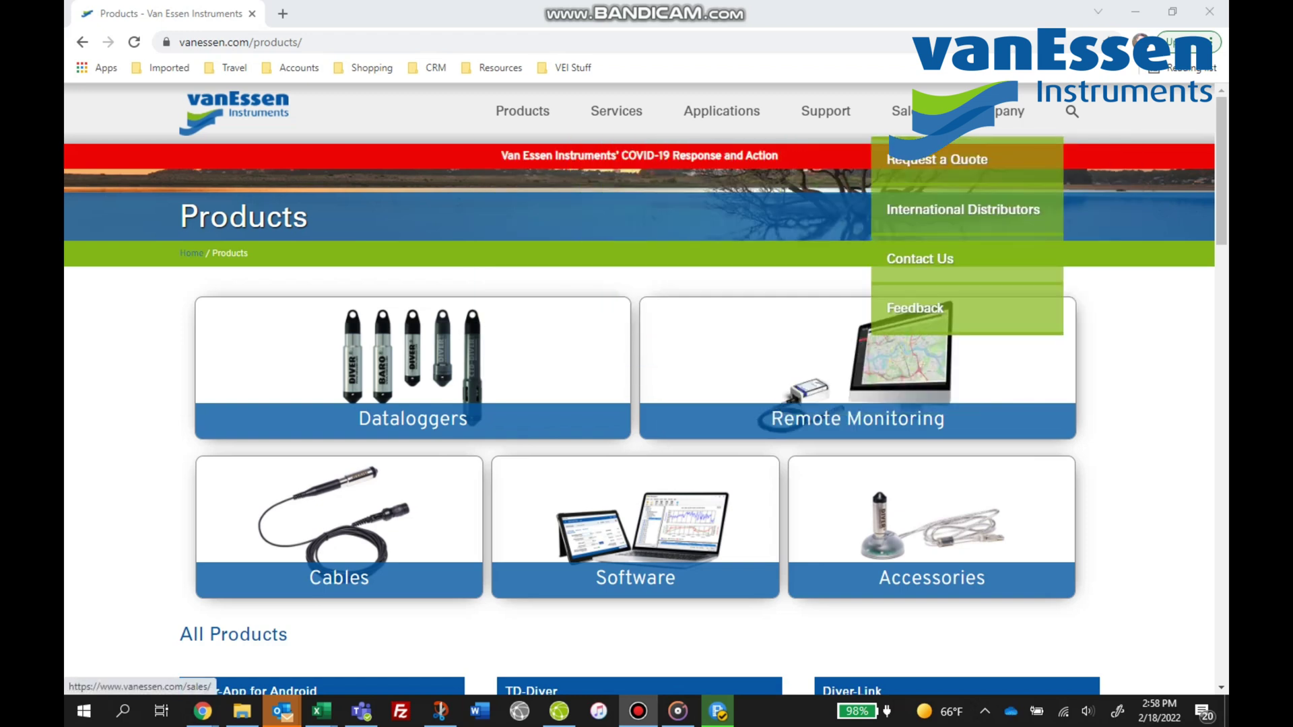
mouse_move(825, 111)
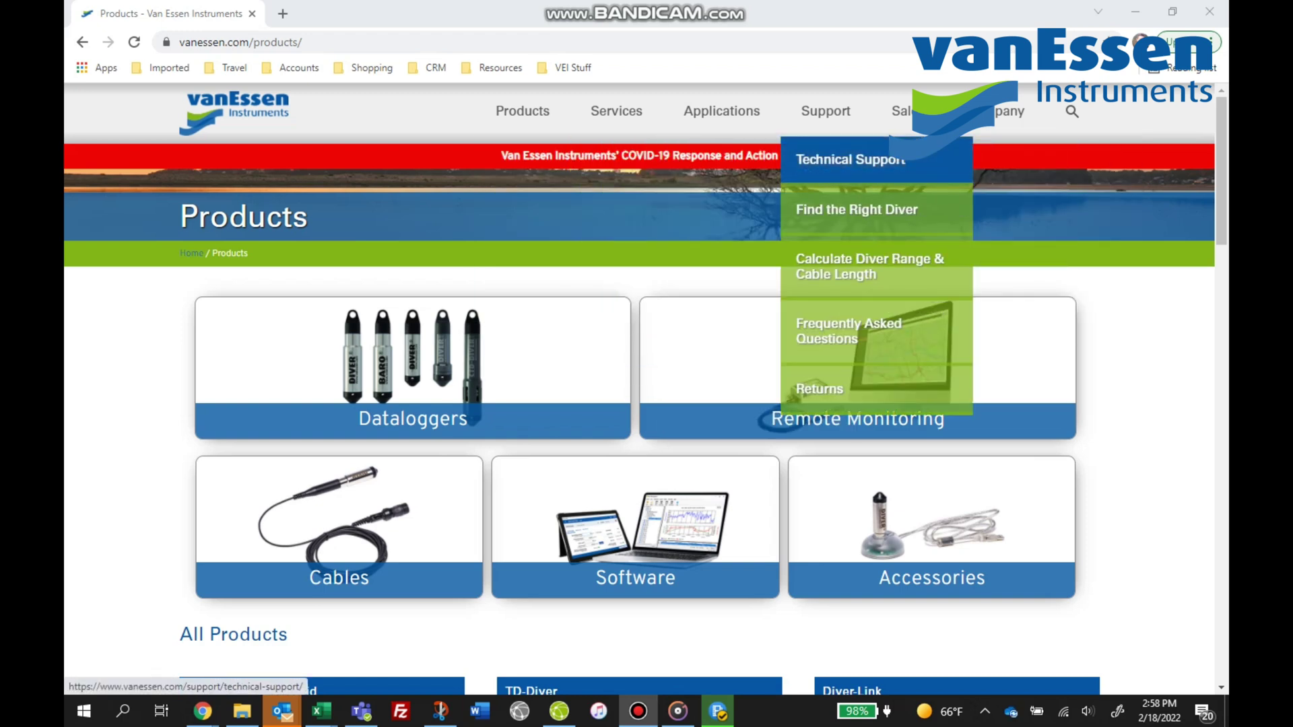
left_click(850, 159)
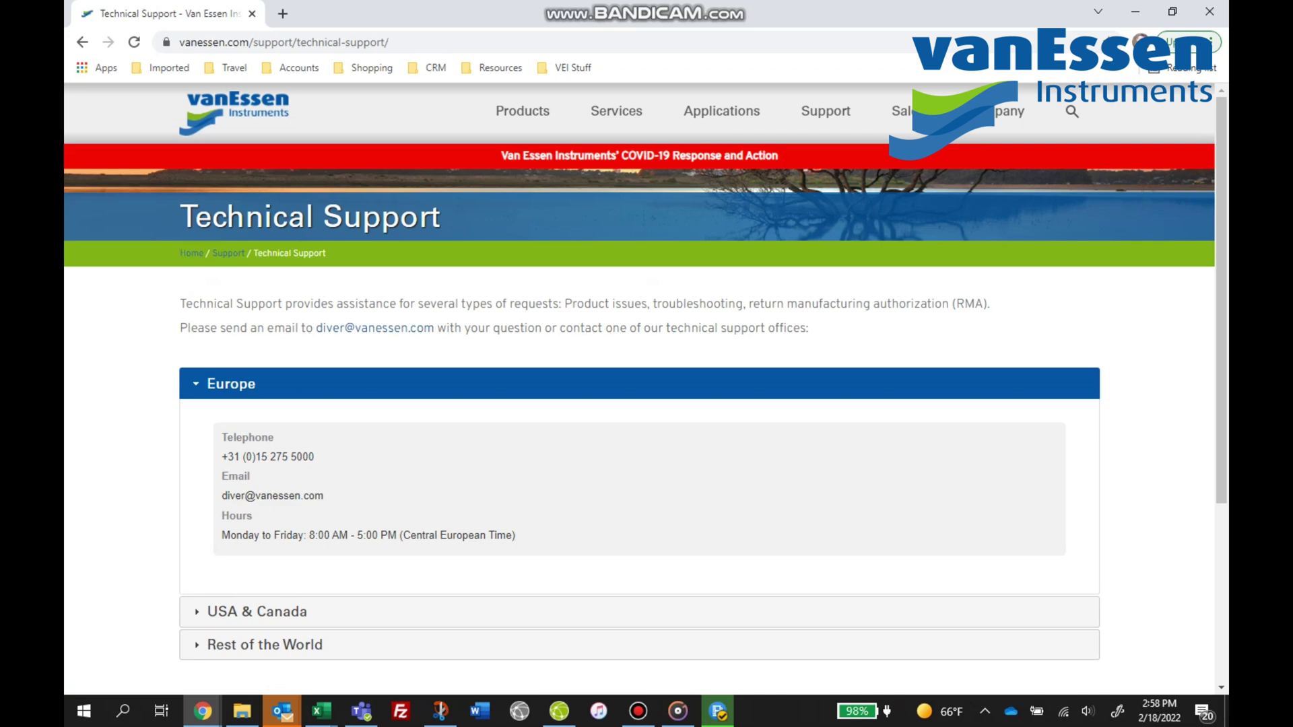
scroll(646, 377, "down", 3)
- Expand and collapse the USA & Canada and Rest of the World support contacts
left_click(256, 447)
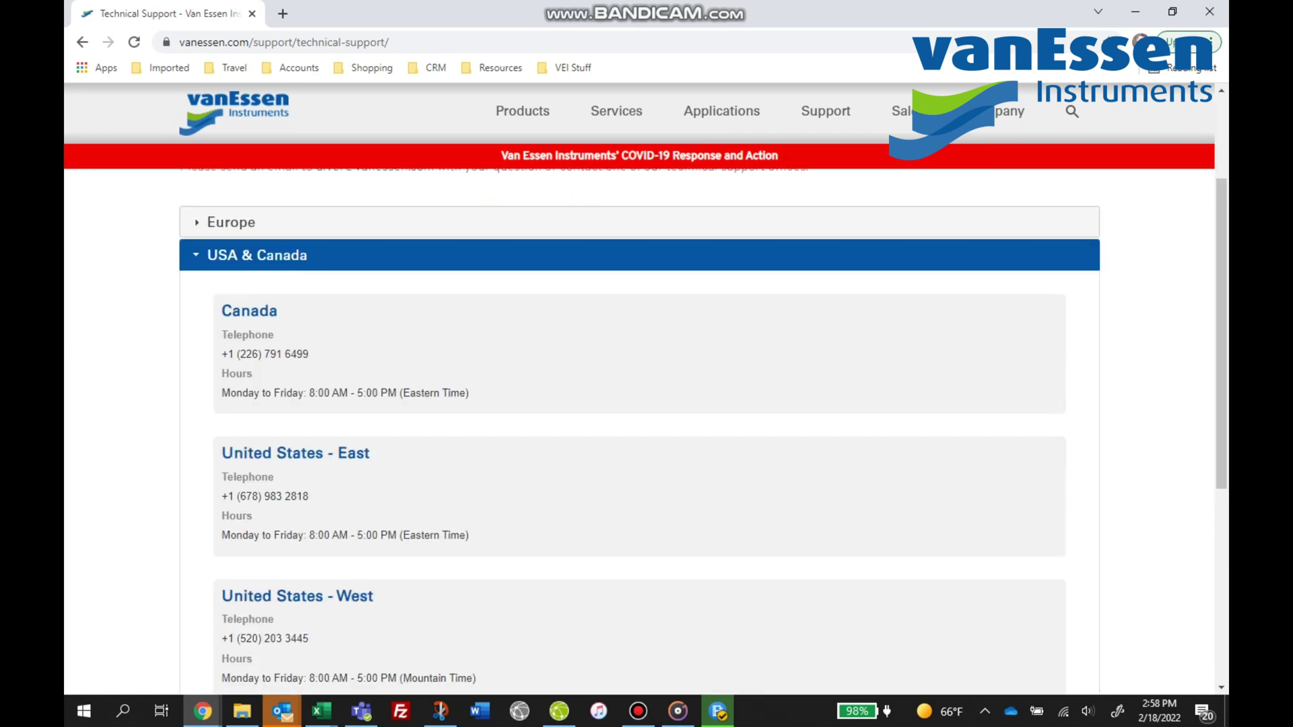
key("Return")
key("Tab")
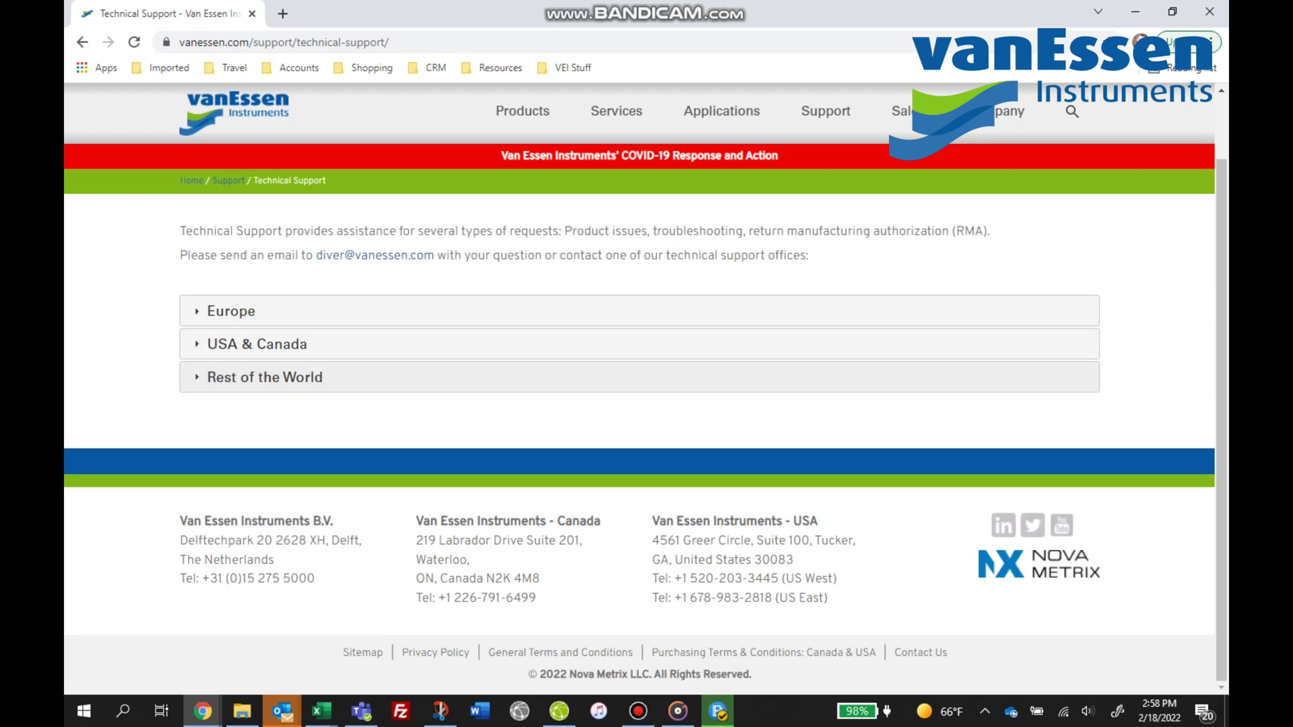
key("Return")
scroll(640, 377, "down", 1)
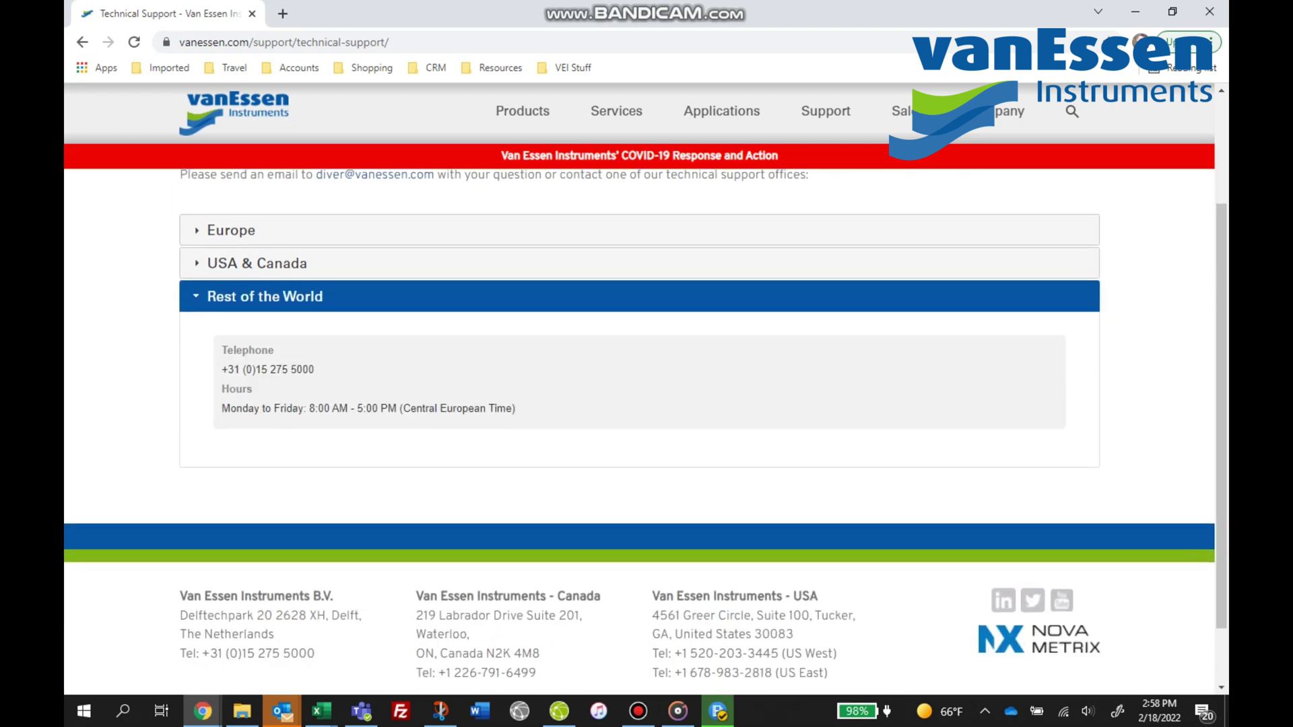
key("Return")
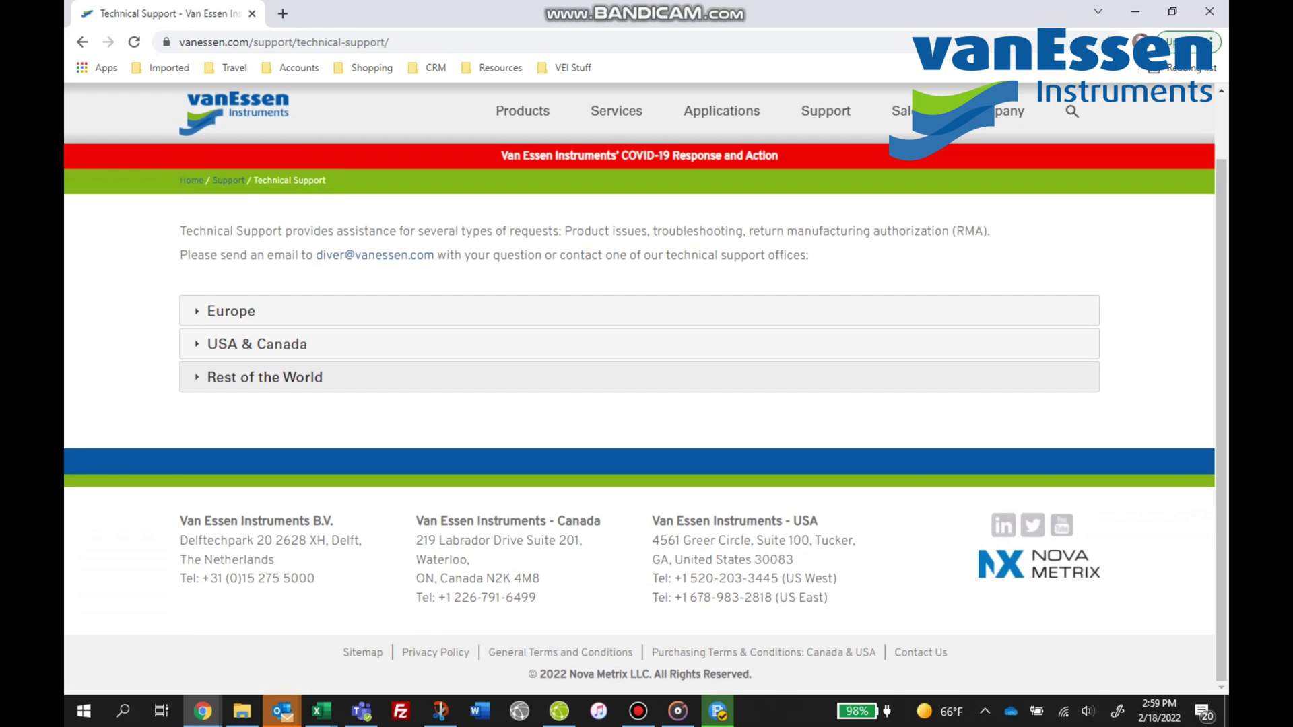
- Return to the vanessen.com home page and scroll down to its footer
key("Tab")
key("Return")
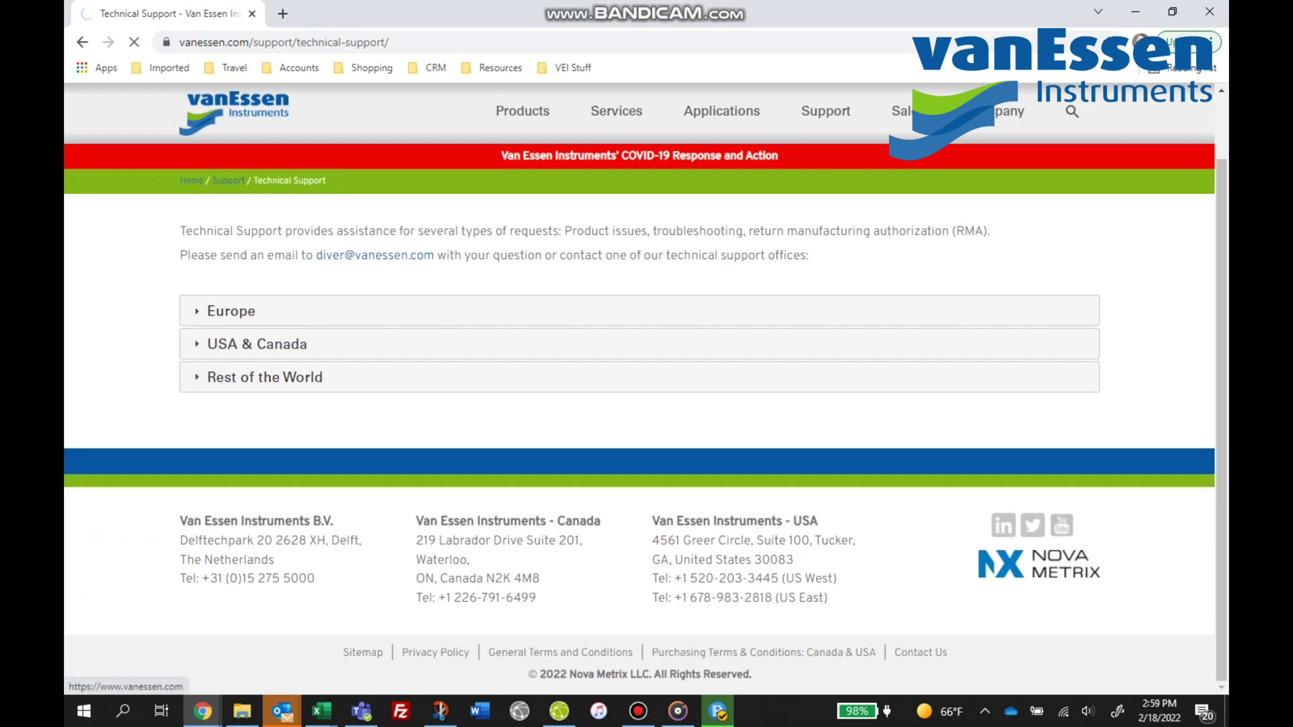
scroll(644, 431, "down", 12)
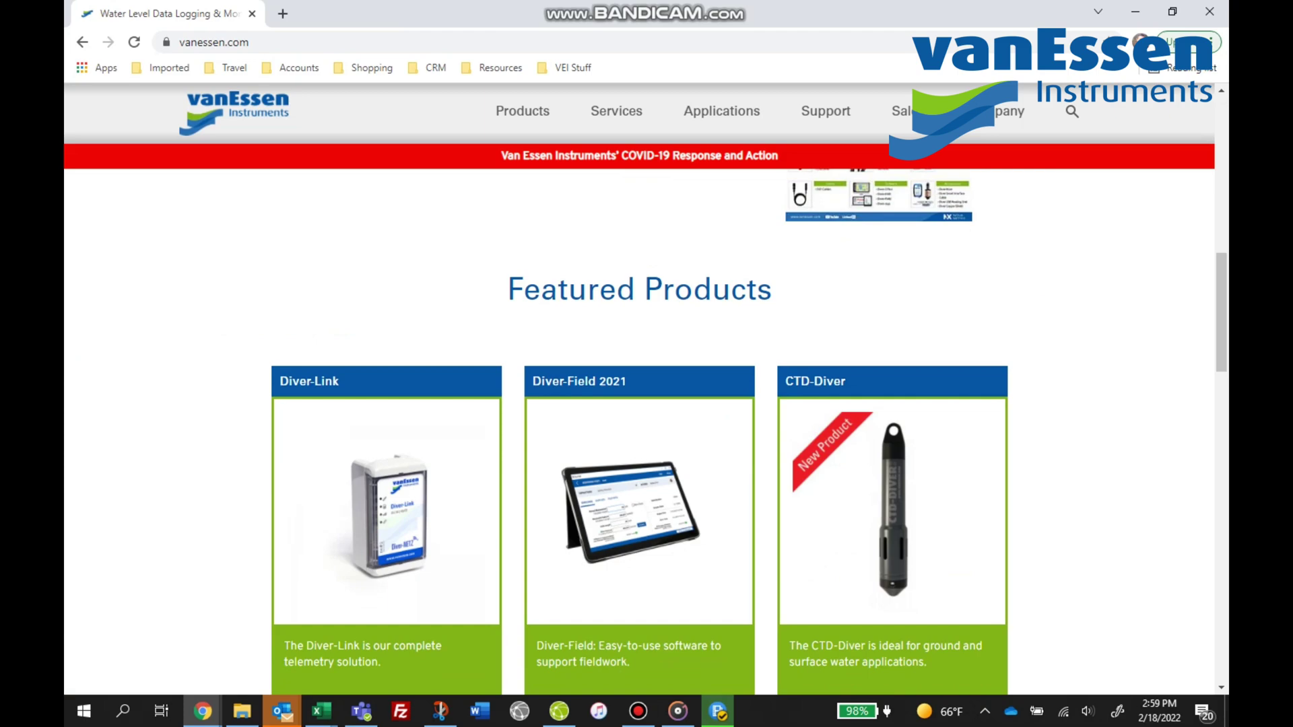
scroll(645, 431, "down", 15)
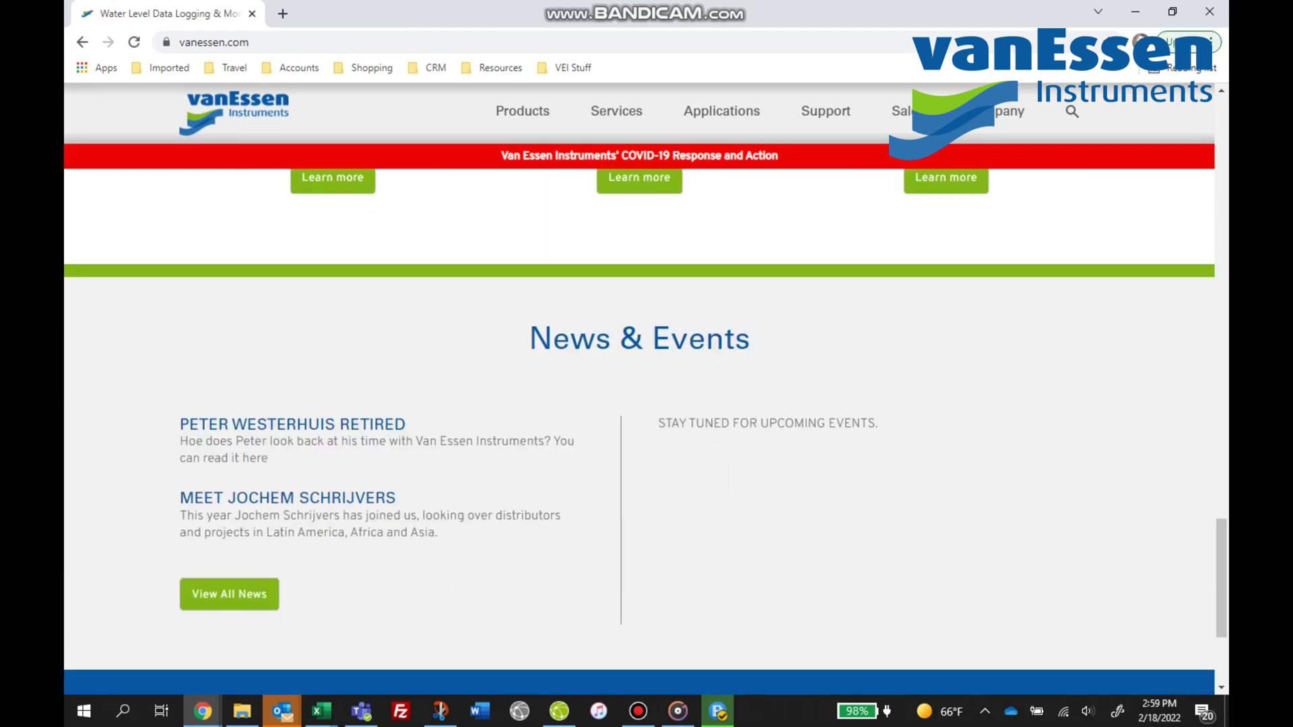
scroll(645, 431, "down", 4)
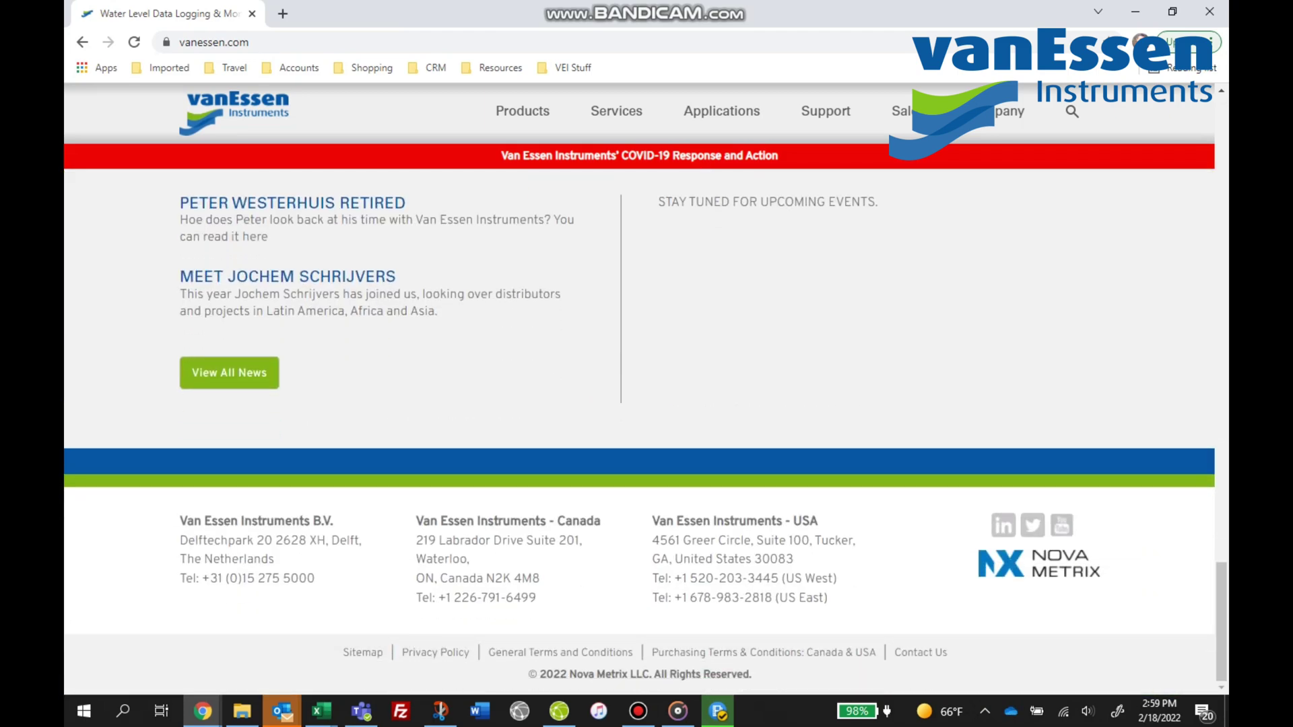